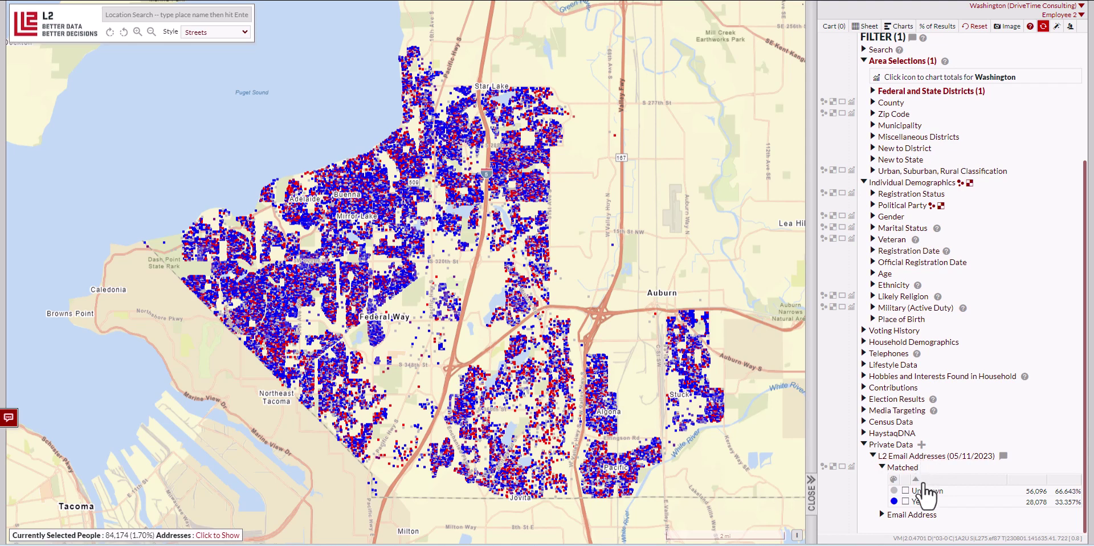
# Show the L2 Email Addresses Matched breakdown: 56,096 Unknown versus 28,078 Yes
pyautogui.moveTo(1033, 505)
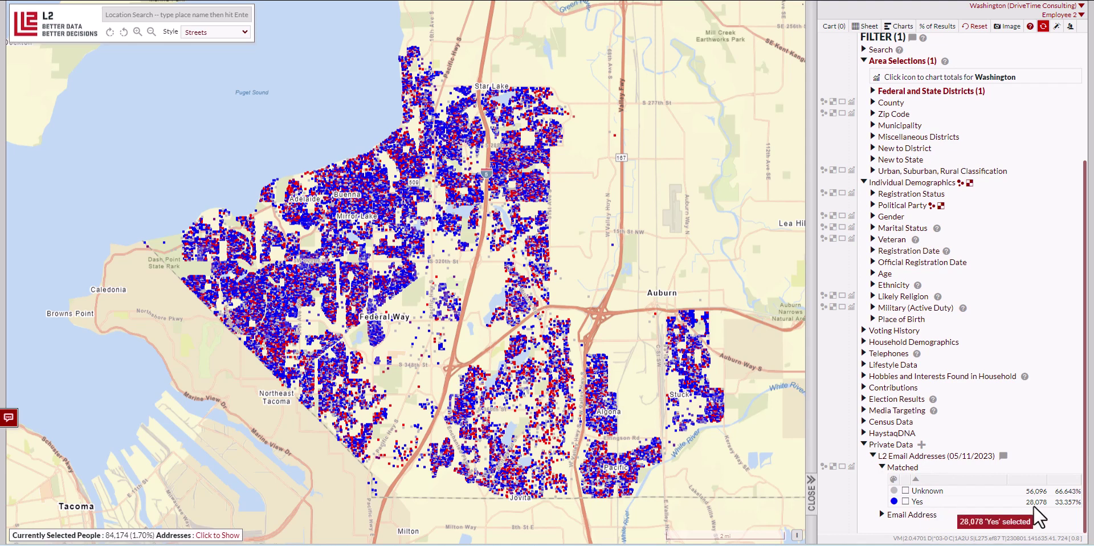
# Restrict the L2 Email Addresses filter to Matched = Yes, leaving 28,078 voters
pyautogui.click(906, 502)
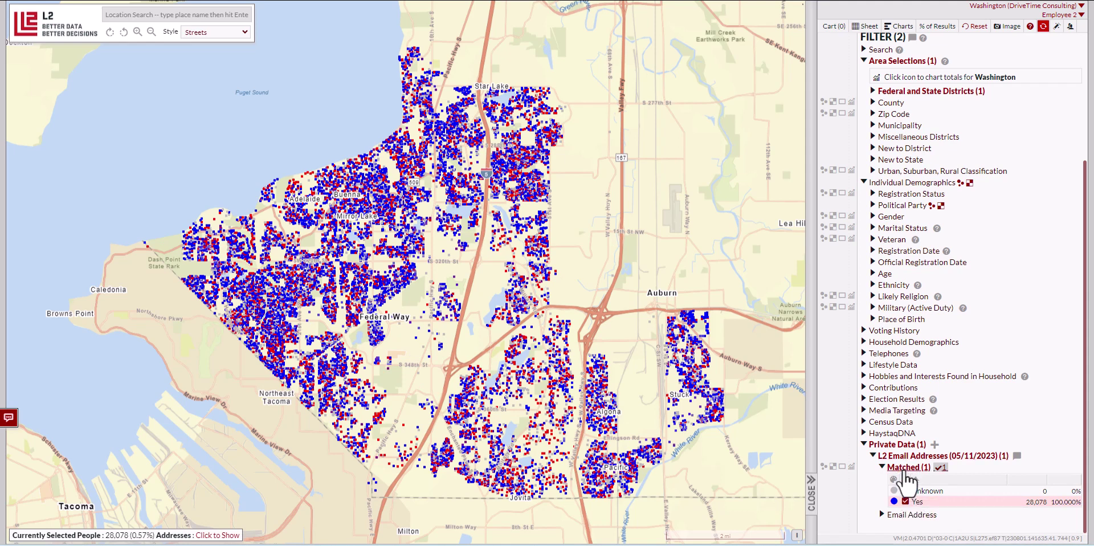
pyautogui.click(915, 478)
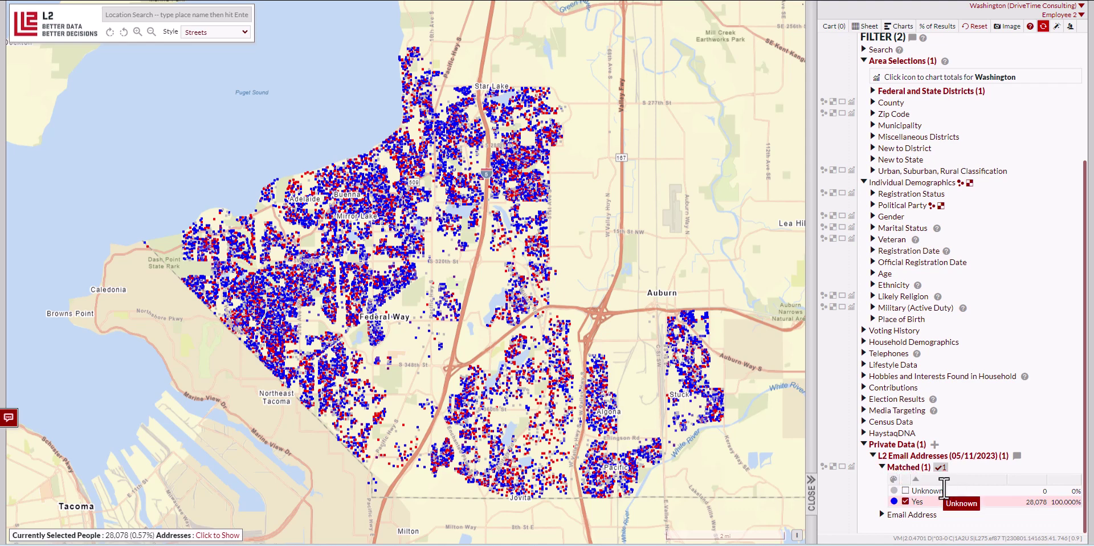
pyautogui.scroll(3, 945, 496)
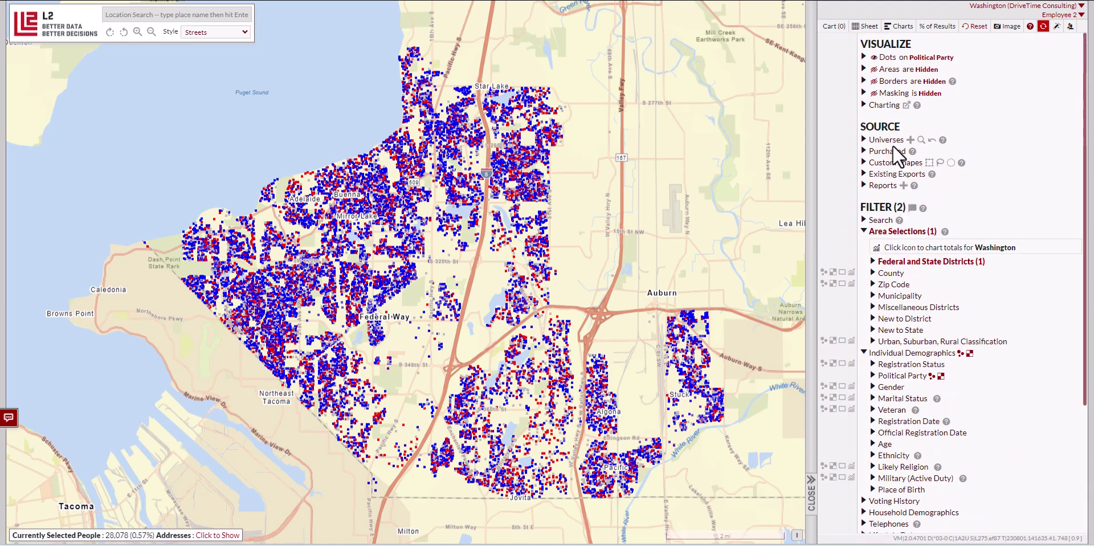
# Create a universe named 'HD 30 Emails Attached' from the current filters
pyautogui.click(910, 140)
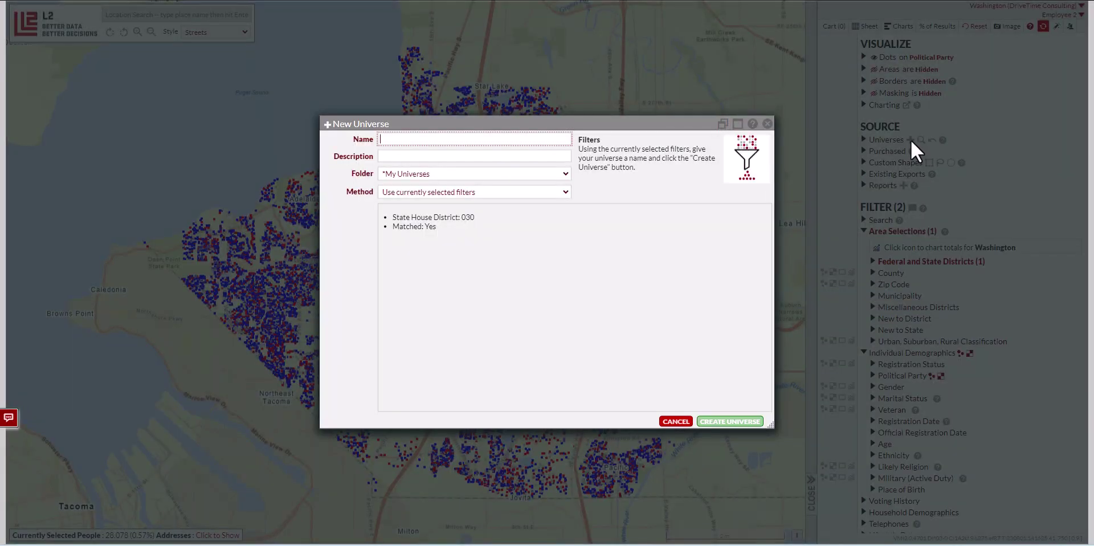
pyautogui.write('HD 30 Emails Attached')
pyautogui.click(727, 422)
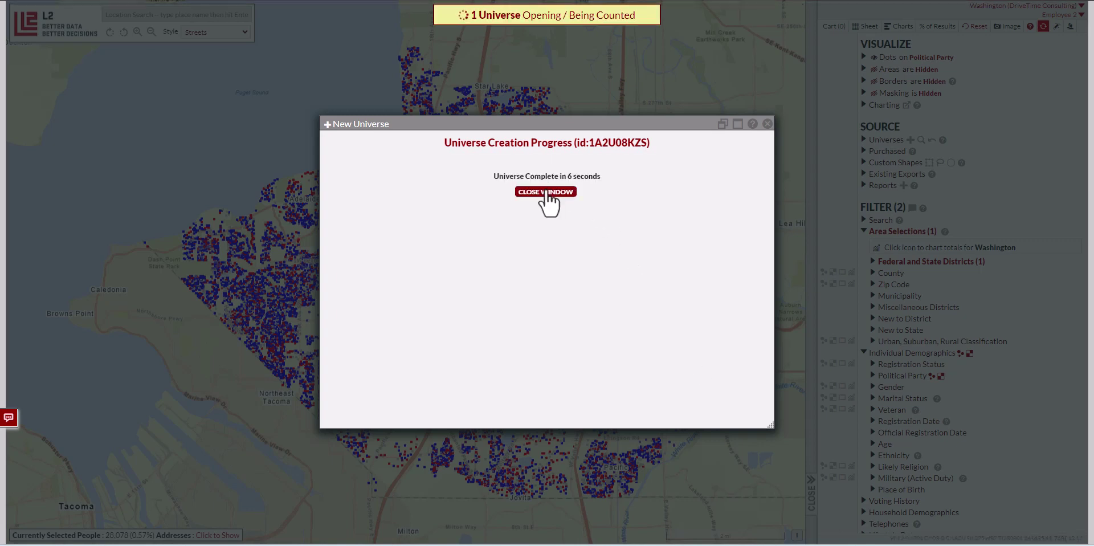
pyautogui.click(545, 192)
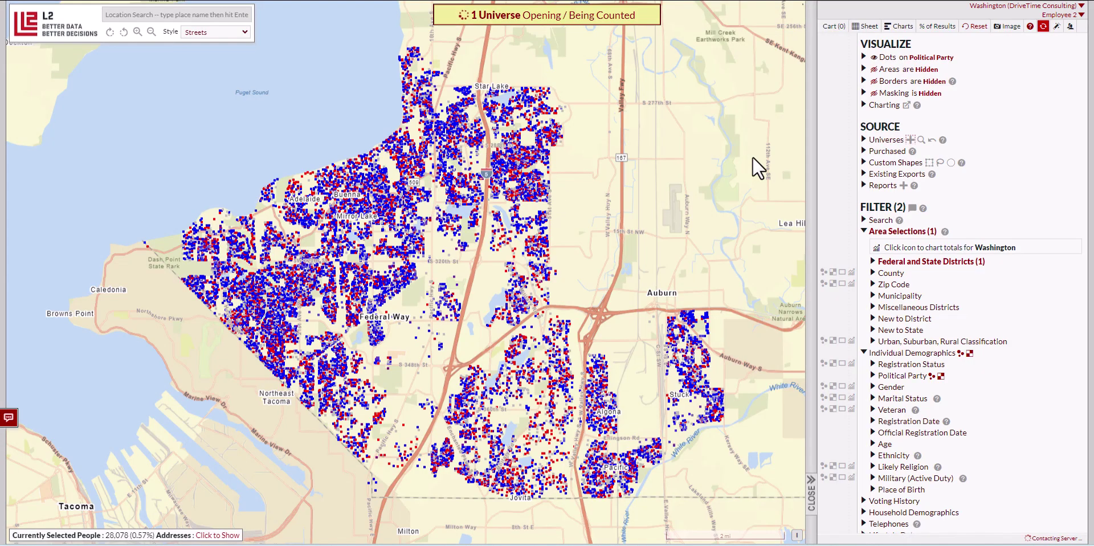
# Open Universe Details for 'HD 30 Emails Attached' under My Universes, showing 28,078 people
pyautogui.click(882, 142)
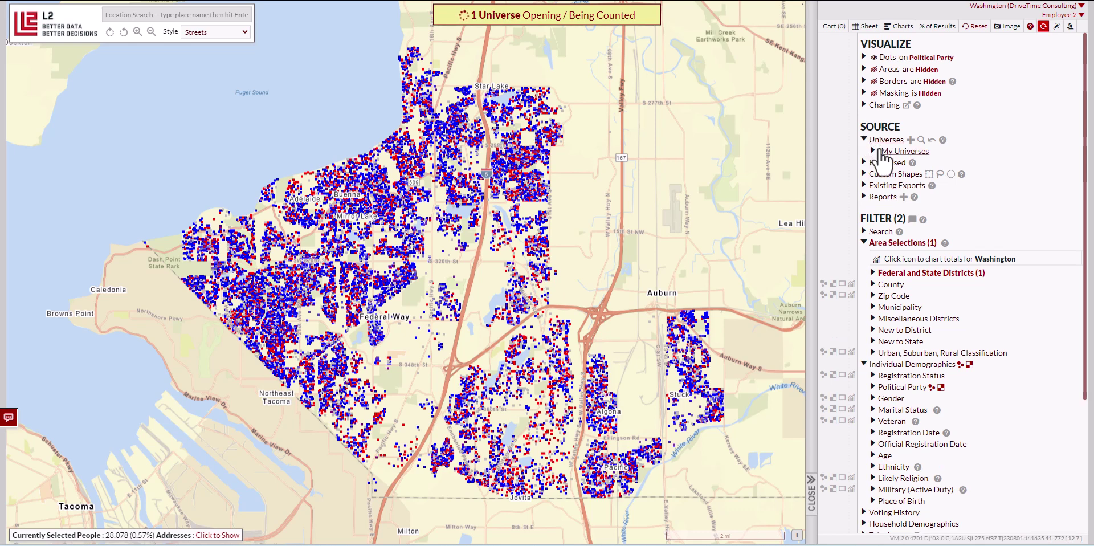
pyautogui.click(884, 151)
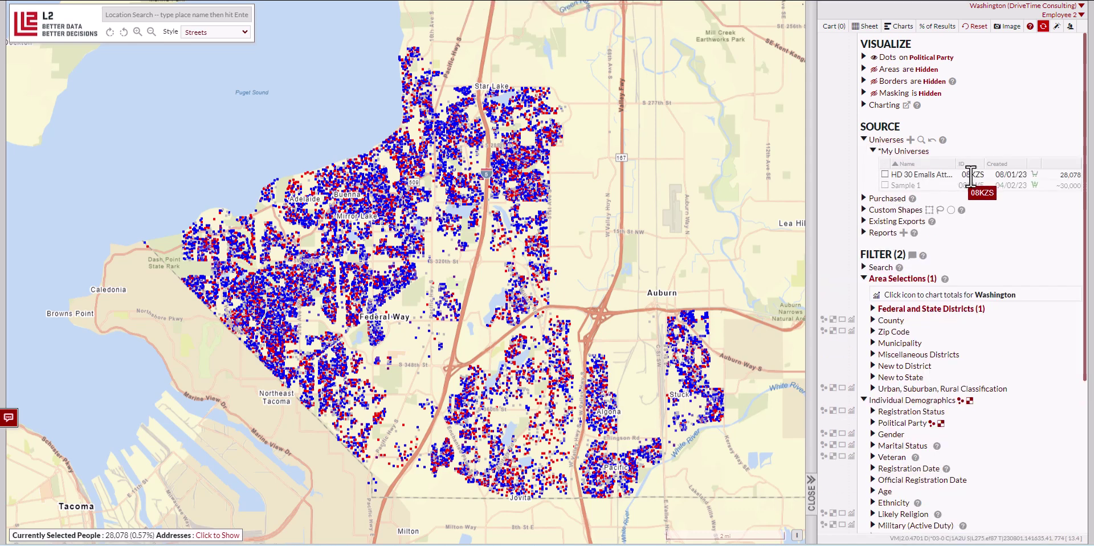
pyautogui.moveTo(1037, 175)
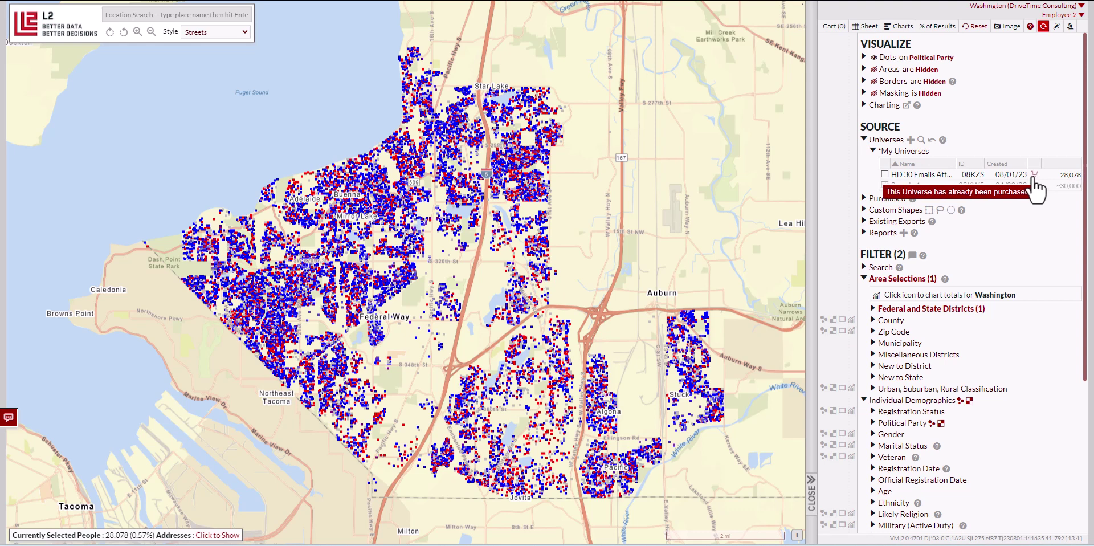
pyautogui.click(919, 177)
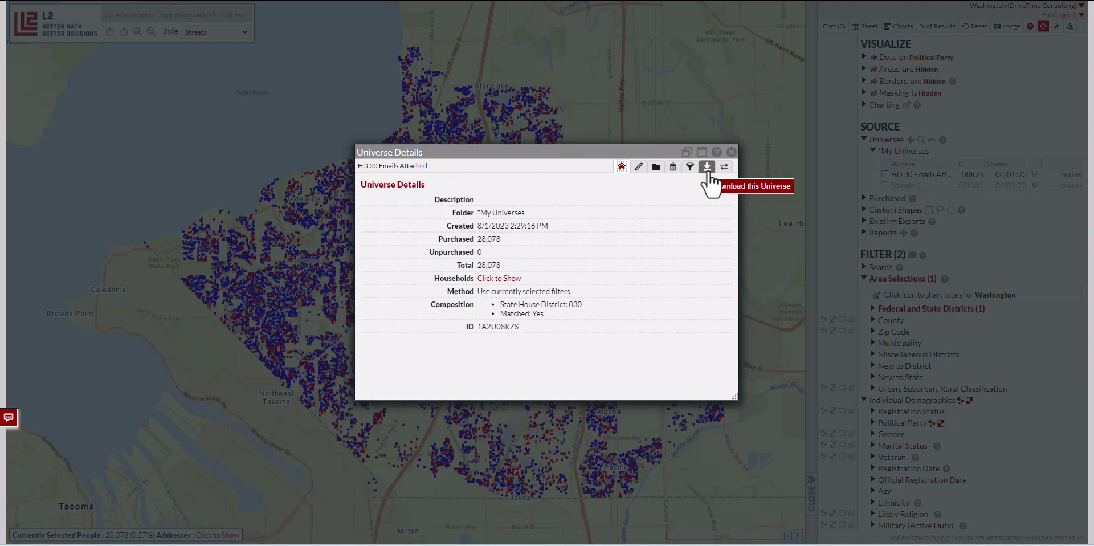
# Start a new .CSV data export of the universe, leaving the preset column layout unchosen
pyautogui.click(707, 167)
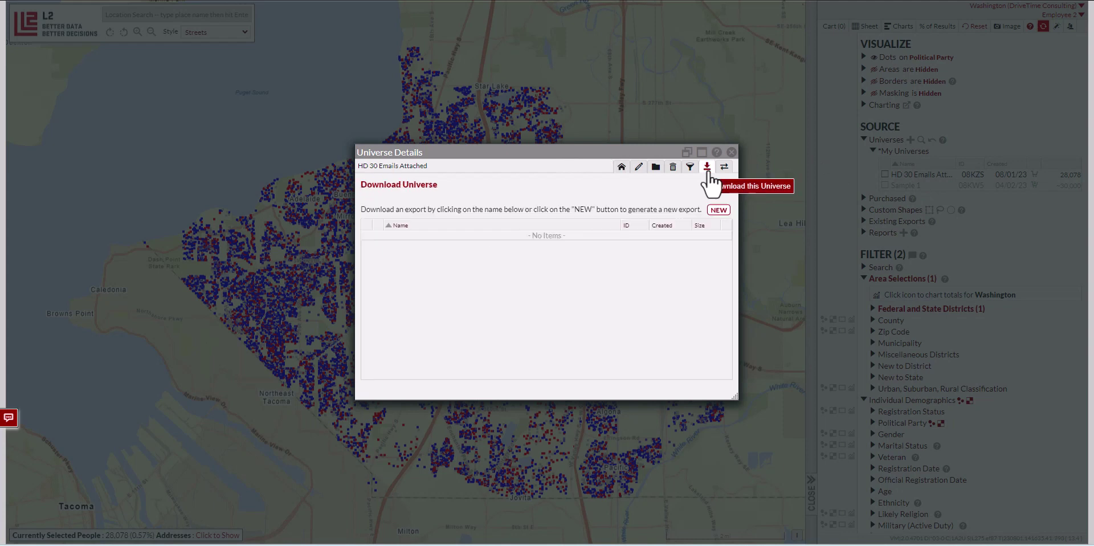
pyautogui.click(715, 211)
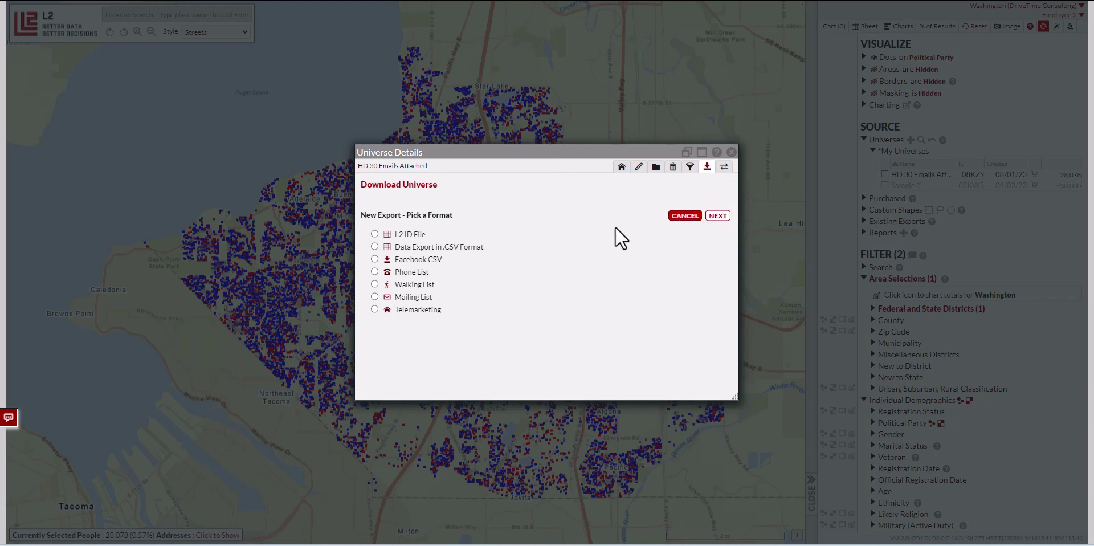
pyautogui.moveTo(449, 249); pyautogui.dragTo(452, 249)
pyautogui.click(423, 246)
pyautogui.click(718, 216)
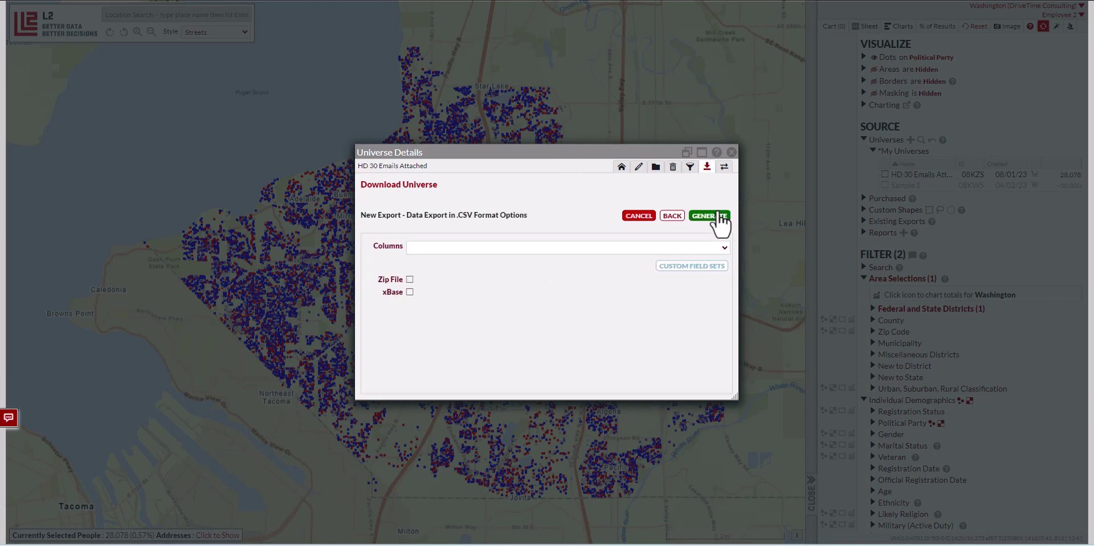
pyautogui.click(683, 249)
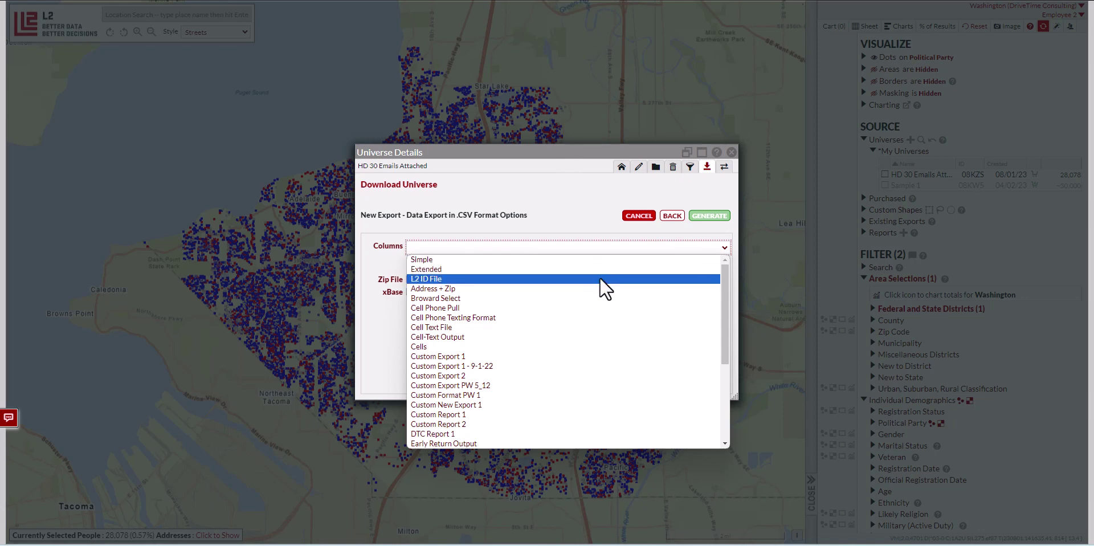
pyautogui.click(597, 223)
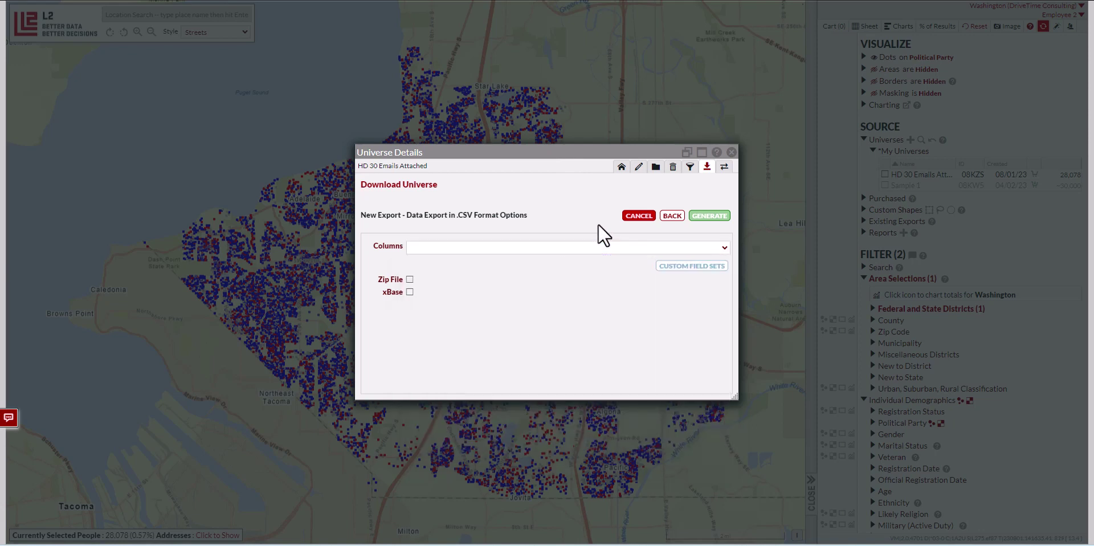
# Begin a custom field set labelled 'Email Export 1' with First, Middle and Last Name
pyautogui.click(678, 266)
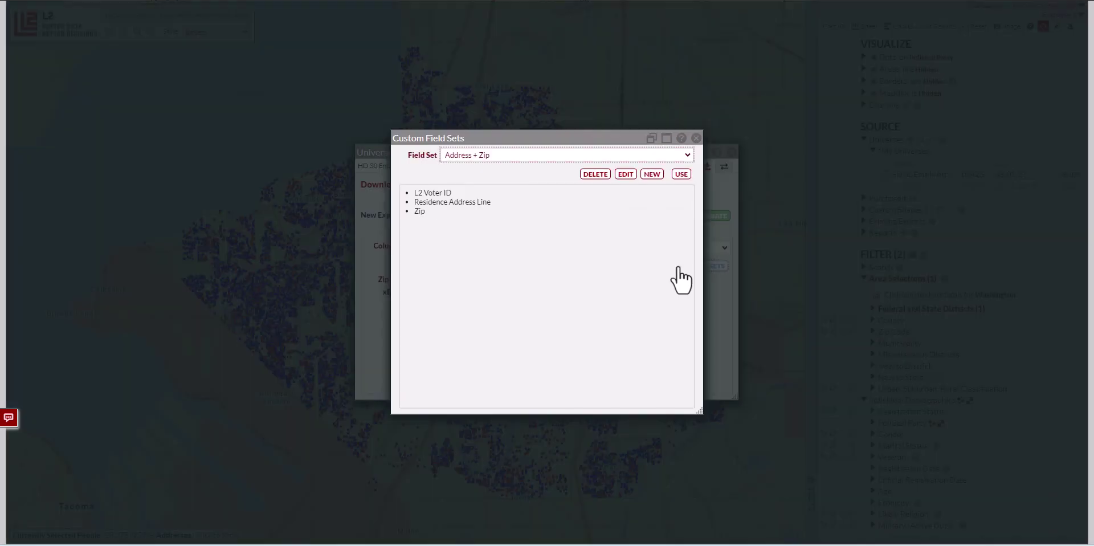
pyautogui.click(655, 176)
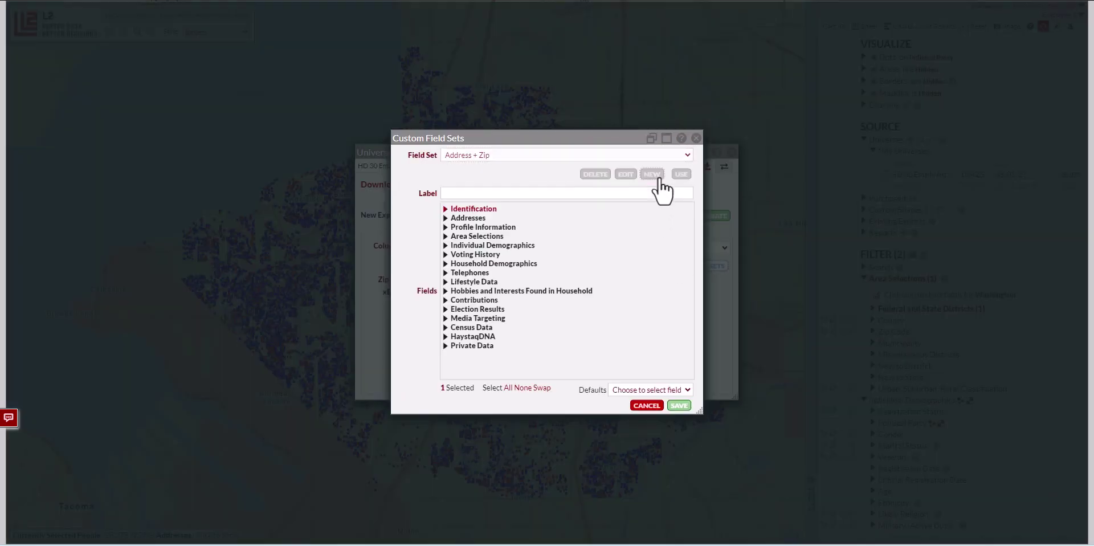
pyautogui.click(608, 193)
pyautogui.write('Email')
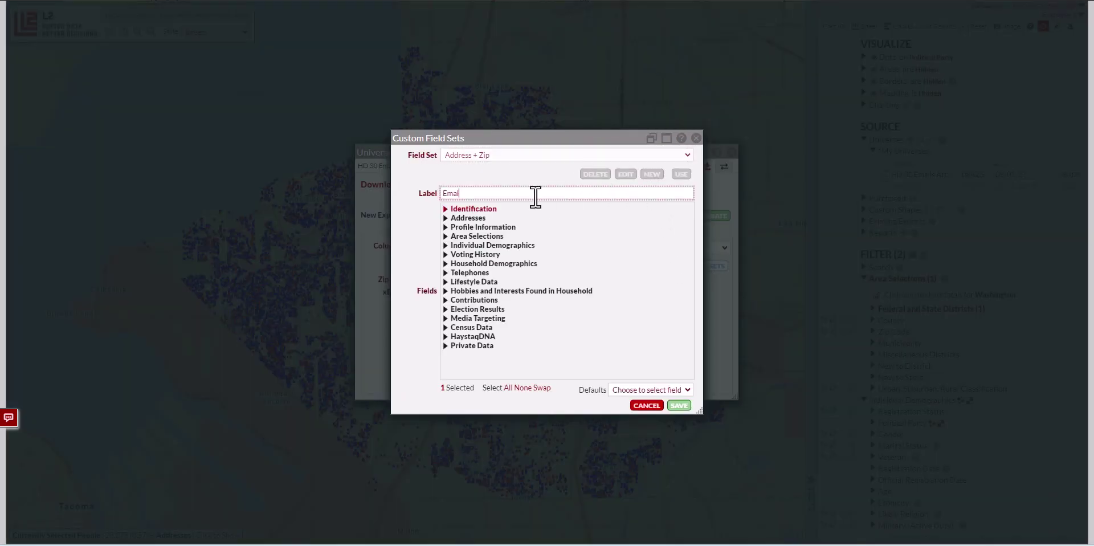
pyautogui.write(' Export 1')
pyautogui.click(474, 209)
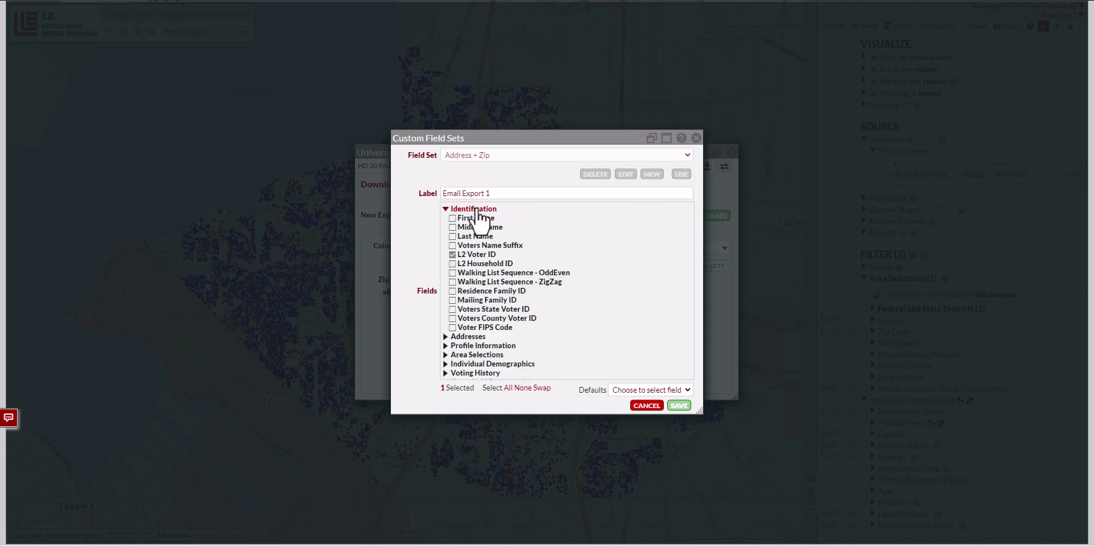
pyautogui.click(452, 218)
pyautogui.click(452, 227)
pyautogui.click(452, 236)
# Add Residence Address Zip and Private Data Email Address to the set and save it
pyautogui.scroll(-1, 499, 322)
pyautogui.click(446, 279)
pyautogui.click(453, 288)
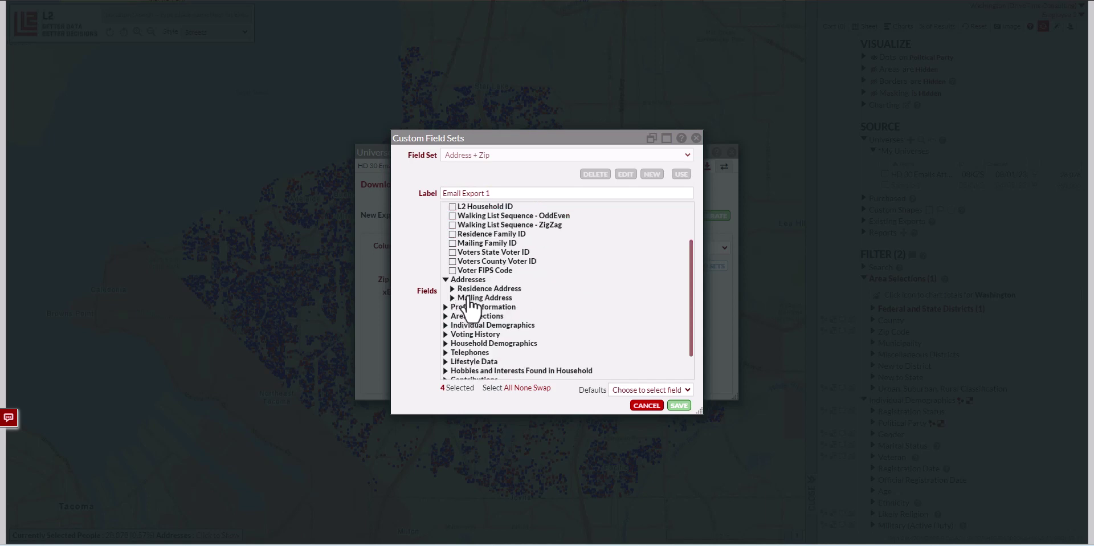
pyautogui.scroll(-2, 467, 294)
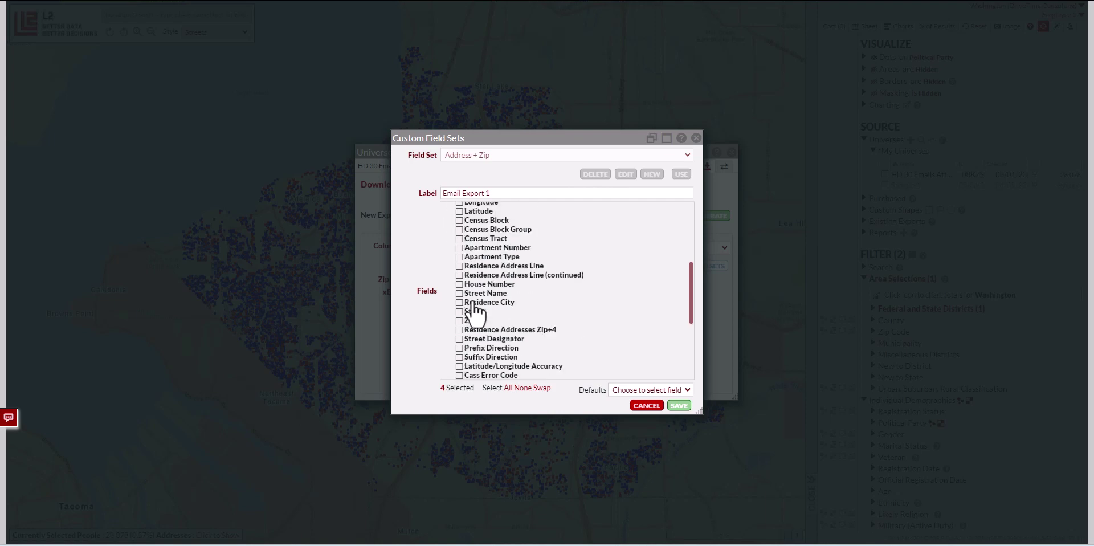
pyautogui.click(477, 320)
pyautogui.scroll(-3, 497, 312)
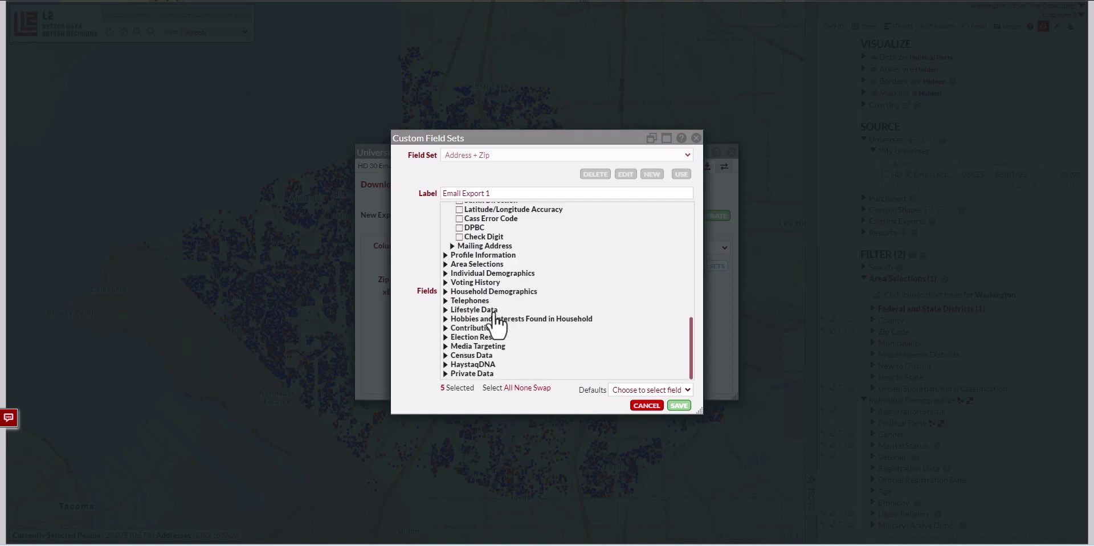
pyautogui.click(489, 373)
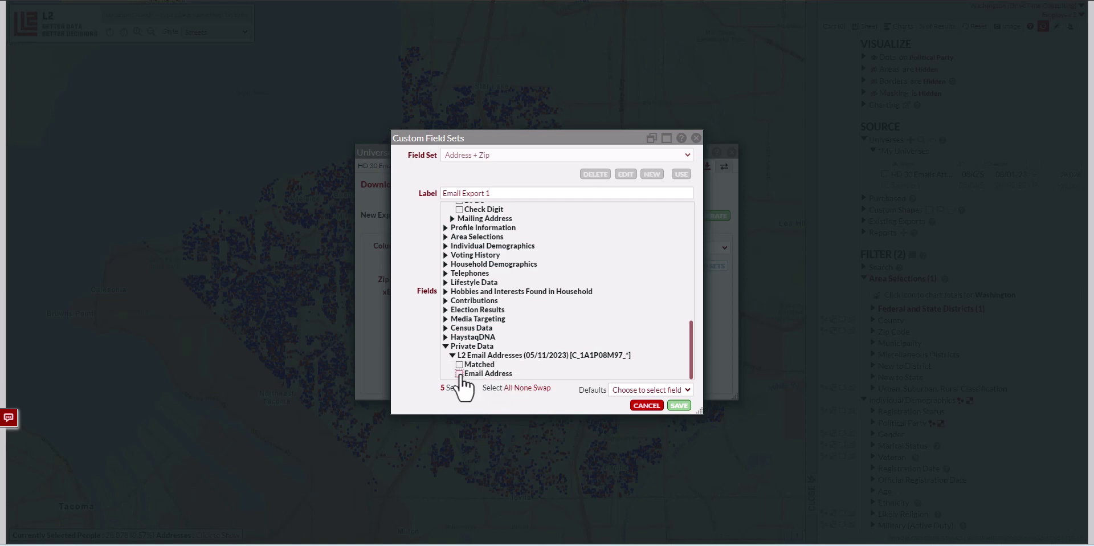
pyautogui.click(459, 374)
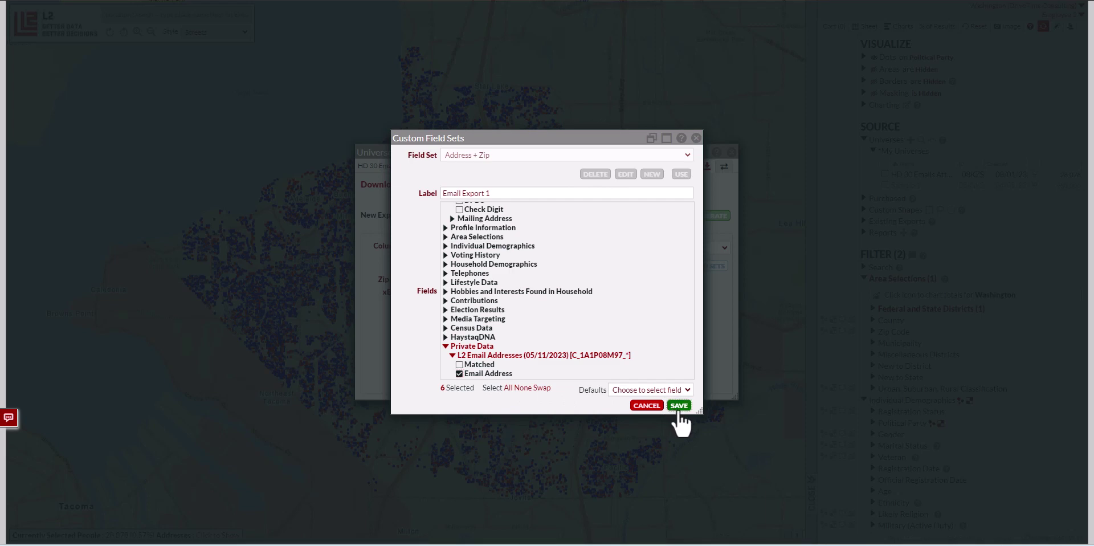
pyautogui.click(679, 405)
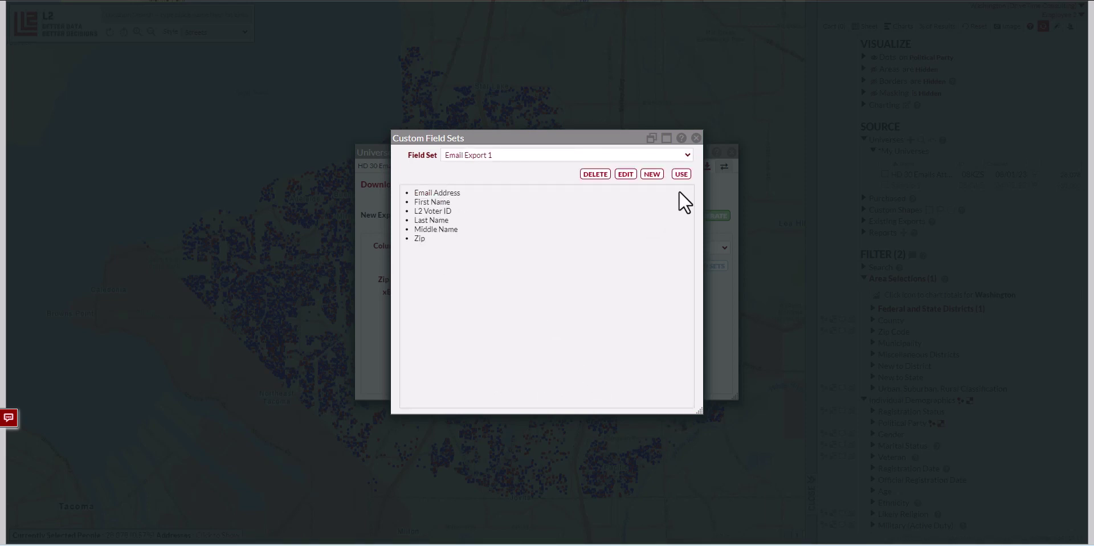
# Generate the CSV export with Email Export 1 columns, compressed as a zip file
pyautogui.click(680, 174)
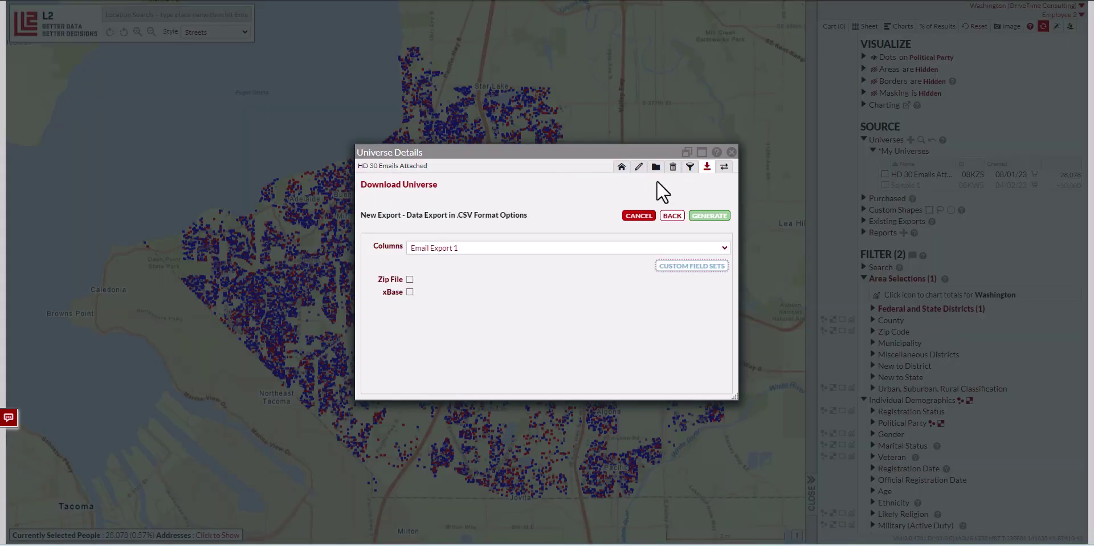
pyautogui.click(409, 279)
pyautogui.click(710, 217)
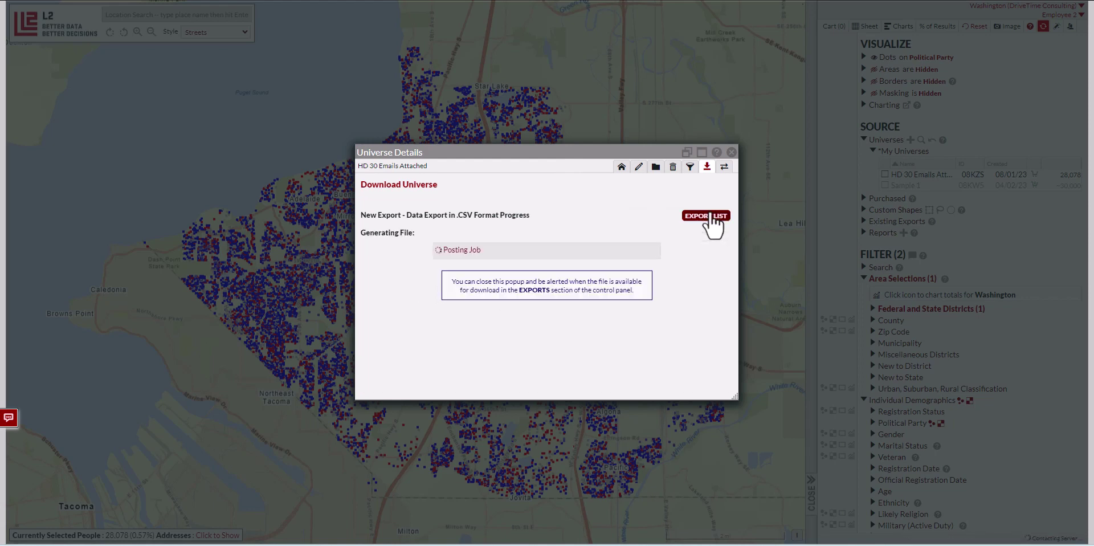